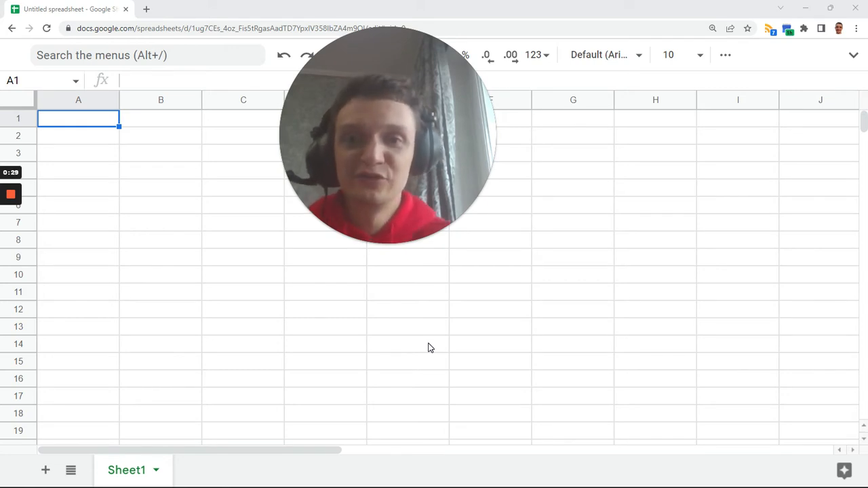
# Step: Review the labels in A3:A10 and their values in B3:B10, including how the Bar entry in B6 is written
pyautogui.click(9, 238)
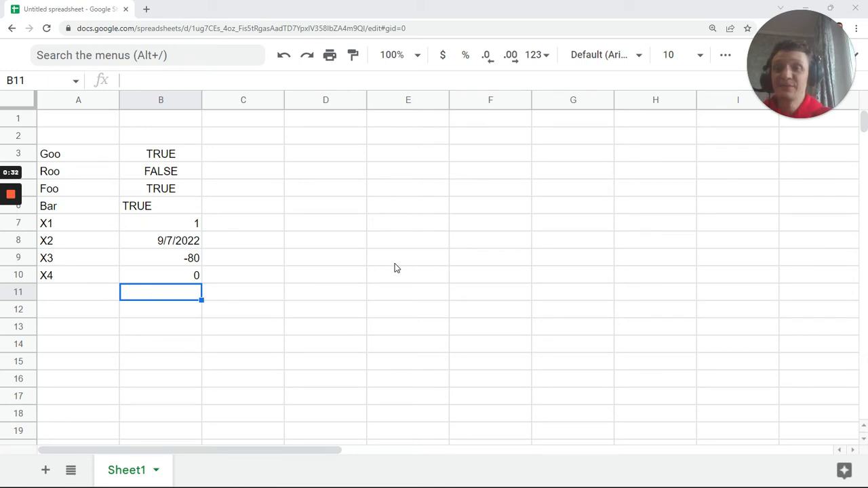
pyautogui.click(68, 154)
pyautogui.keyDown('shift'); pyautogui.click(75, 275); pyautogui.keyUp('shift')
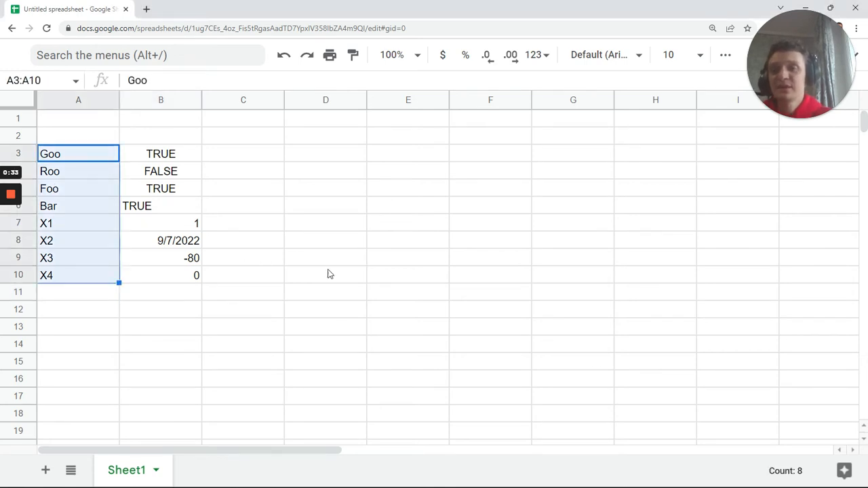
pyautogui.moveTo(175, 154); pyautogui.dragTo(172, 274)
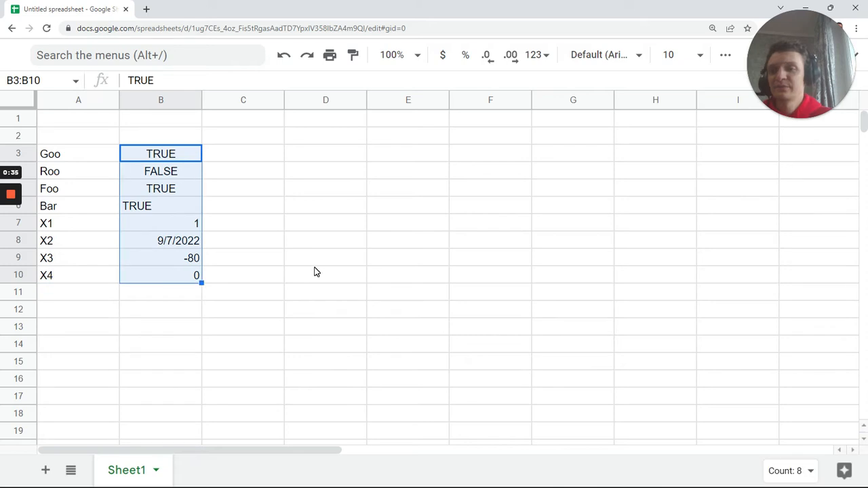
pyautogui.click(184, 162)
pyautogui.press('Down')
pyautogui.press('Down')
pyautogui.press('Down')
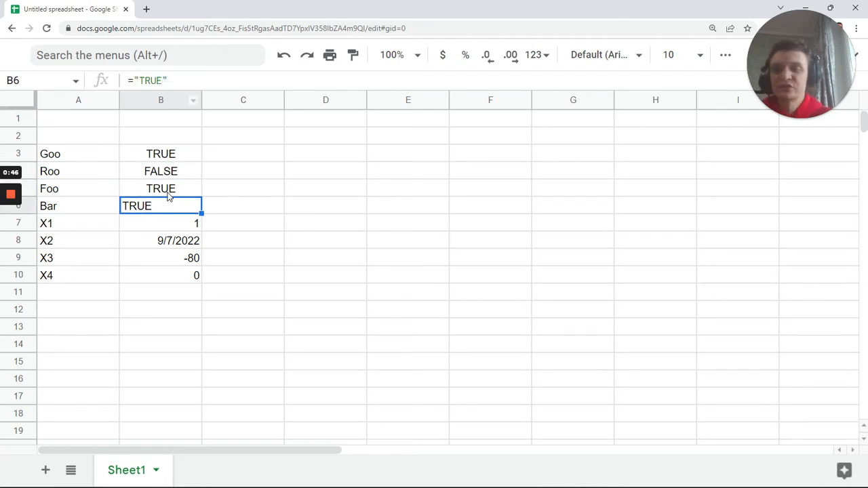
pyautogui.press('Right')
pyautogui.press('Left')
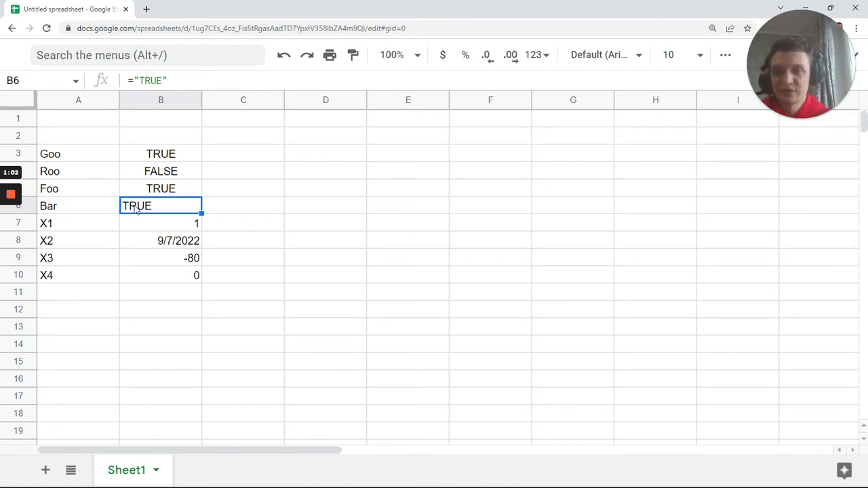
# Step: Inspect the source values in B3:B5 and B7:B10 one by one to compare their data types
pyautogui.click(163, 157)
pyautogui.click(161, 174)
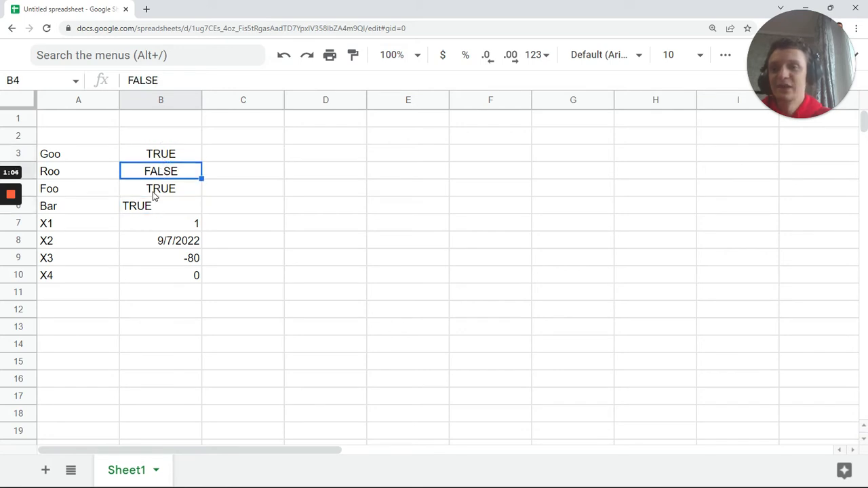
pyautogui.click(156, 192)
pyautogui.click(172, 229)
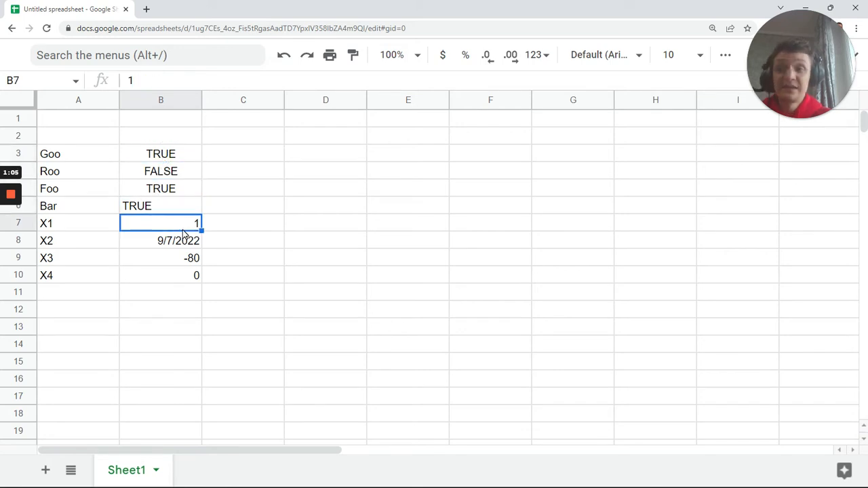
pyautogui.click(169, 248)
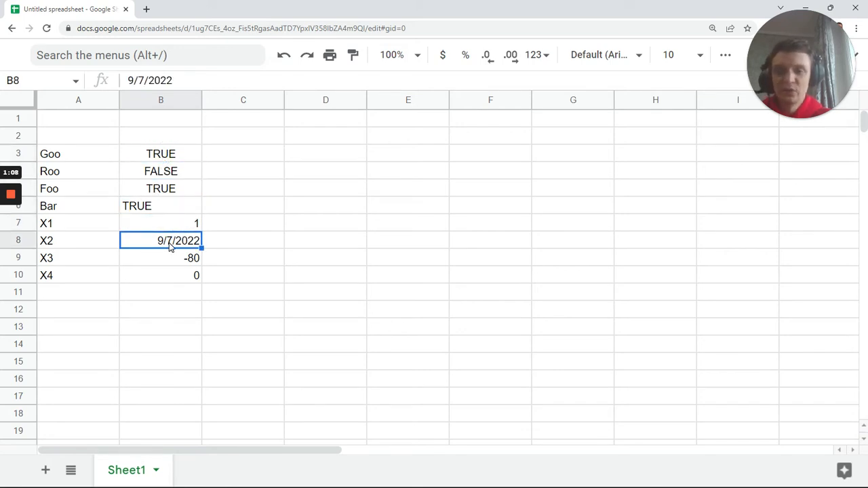
pyautogui.click(169, 262)
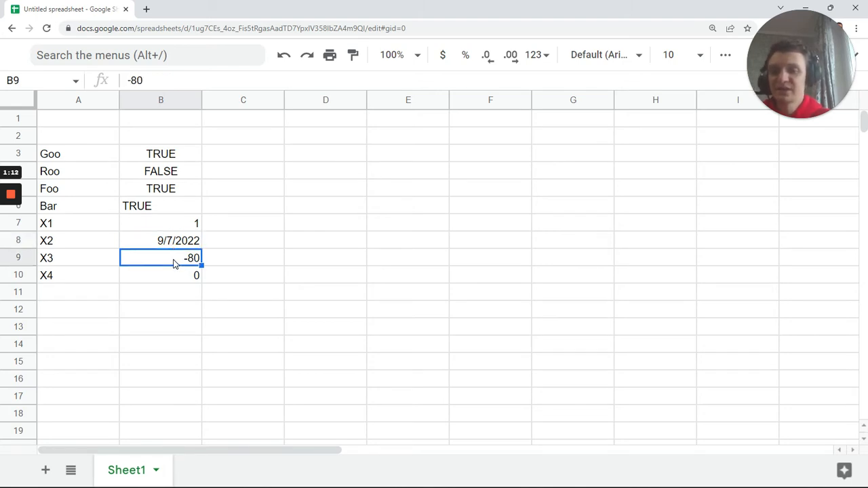
pyautogui.click(169, 284)
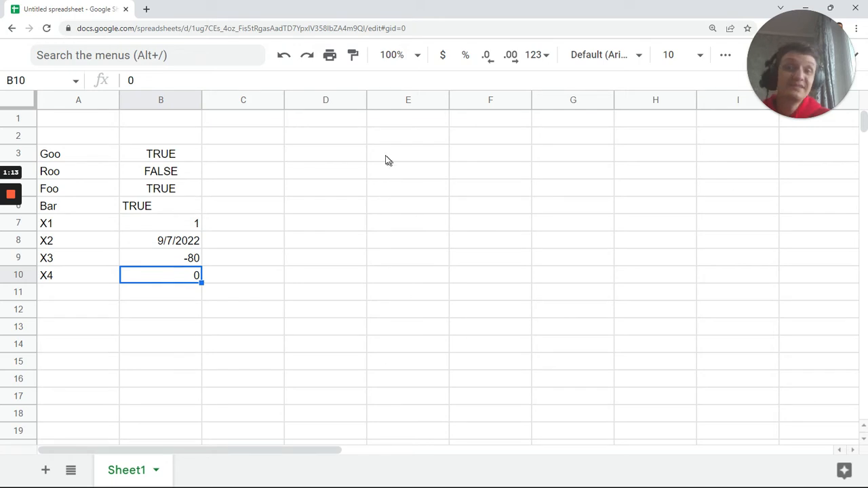
# Step: Begin a FILTER formula in D3 with the open-ended range A3:B as its source
pyautogui.click(341, 154)
pyautogui.write('=FILTER(')
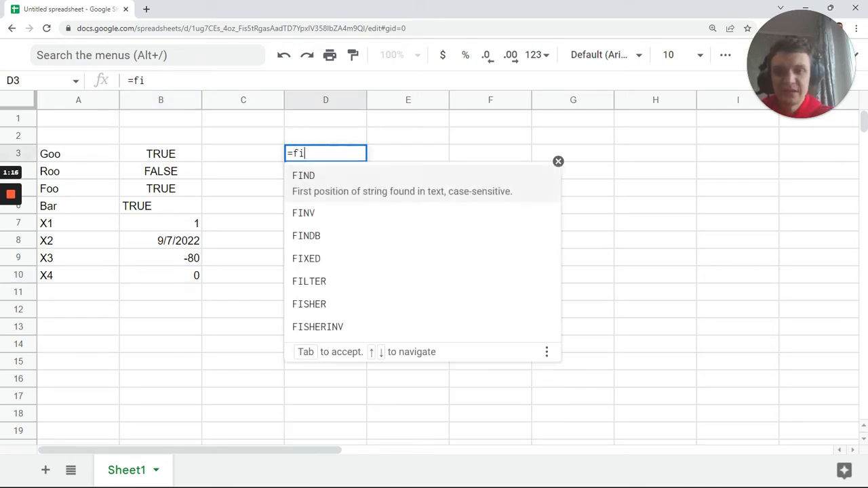
pyautogui.moveTo(89, 156); pyautogui.dragTo(185, 283)
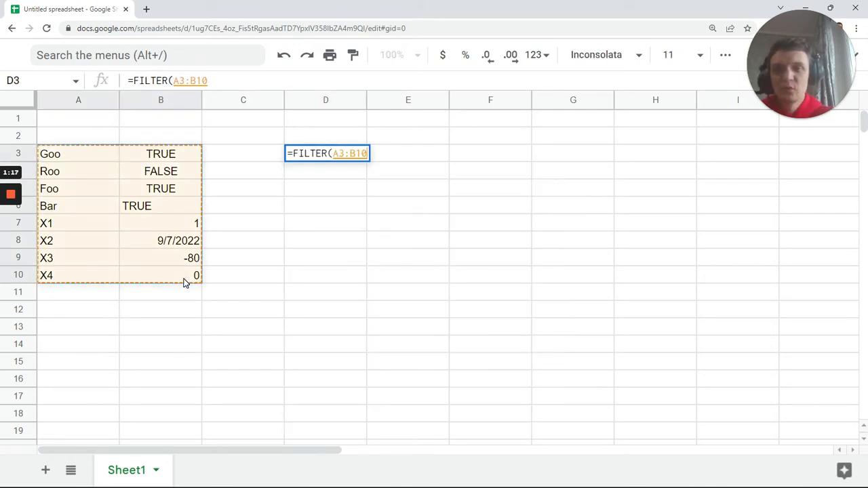
pyautogui.press('BackSpace')
pyautogui.press('BackSpace')
pyautogui.write(',')
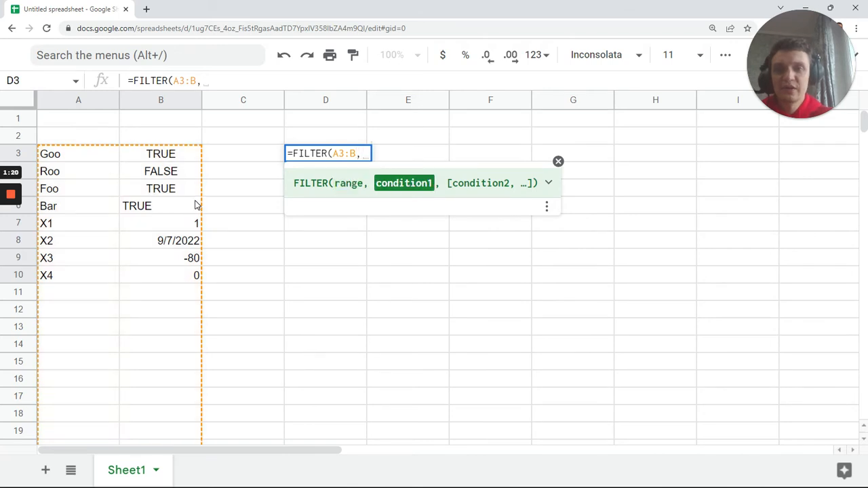
# Step: Complete the FILTER formula in D3 with the condition B3:B=TRUE()
pyautogui.moveTo(177, 158); pyautogui.dragTo(171, 213)
pyautogui.press('BackSpace')
pyautogui.write('=teu')
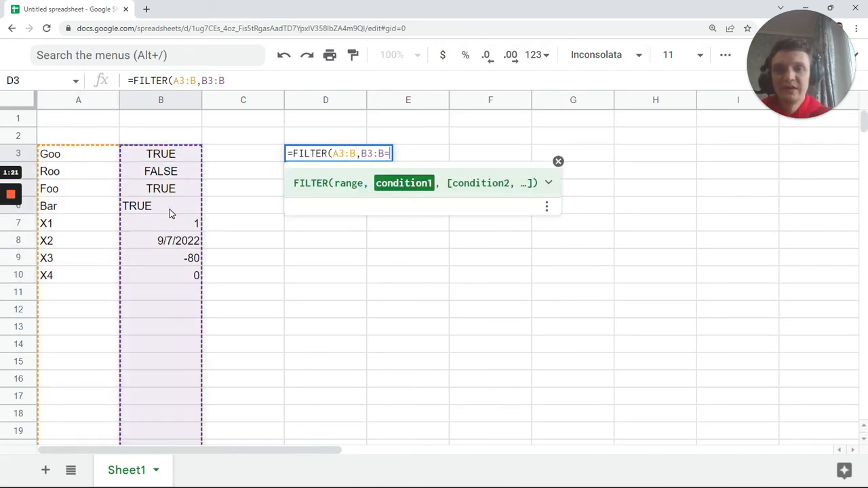
pyautogui.press('BackSpace')
pyautogui.press('BackSpace')
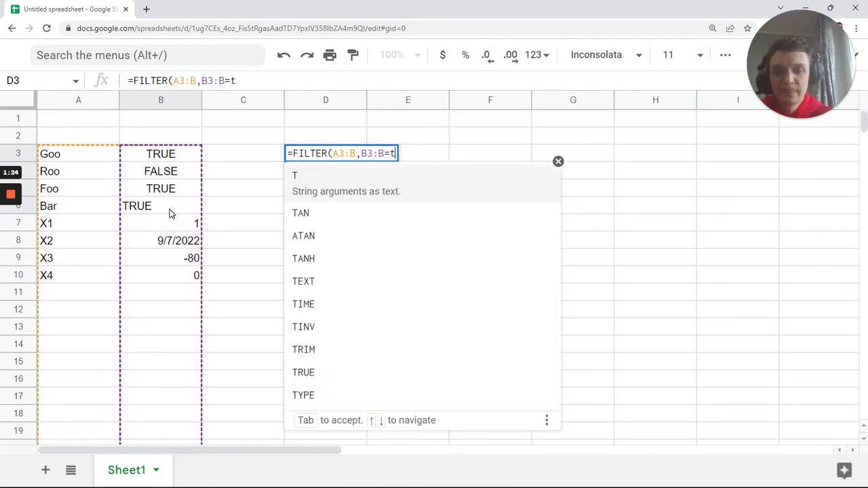
pyautogui.write('ru')
pyautogui.press('Tab')
pyautogui.press('Return')
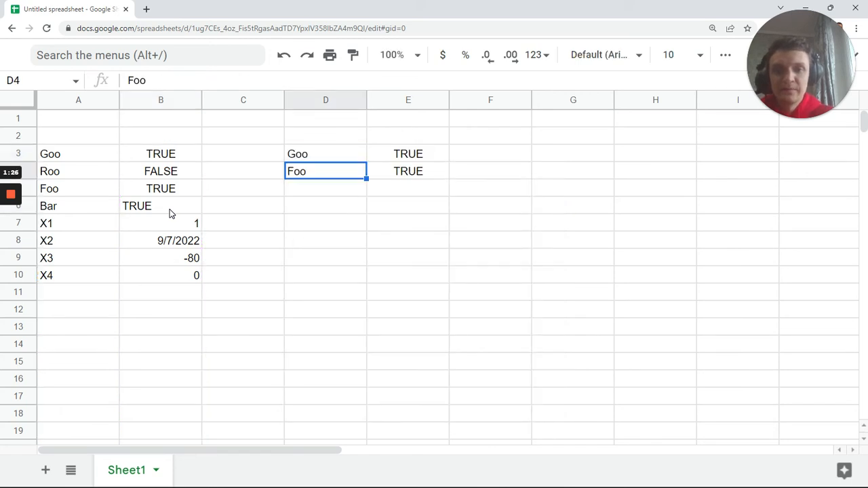
# Step: Compare the D3 formula with the TRUE entries in B3 and B5 and the text entry in B6
pyautogui.click(328, 158)
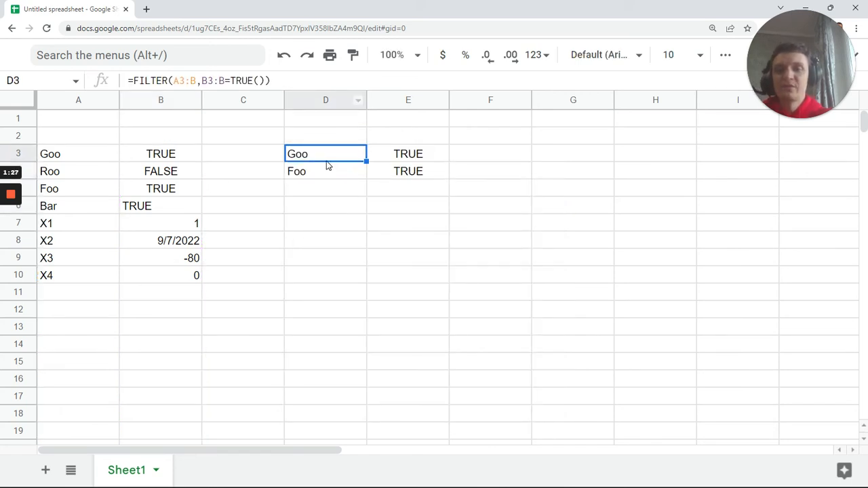
pyautogui.click(162, 156)
pyautogui.keyDown('ctrl'); pyautogui.click(161, 189); pyautogui.keyUp('ctrl')
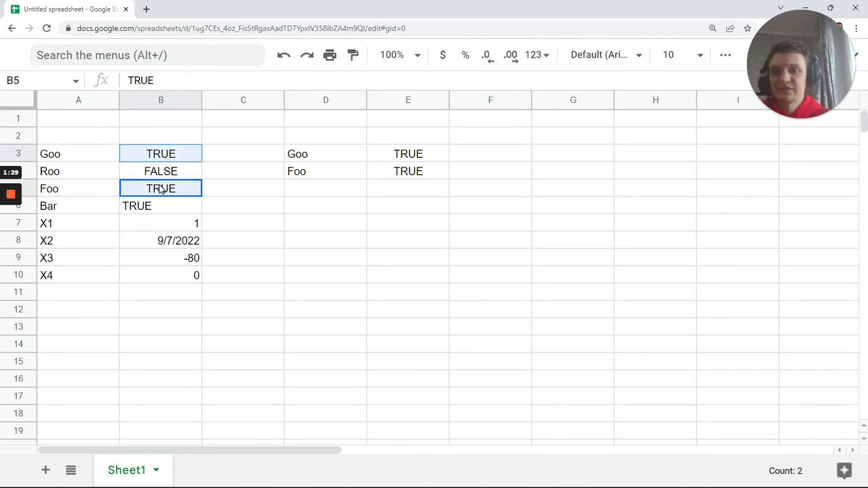
pyautogui.click(149, 207)
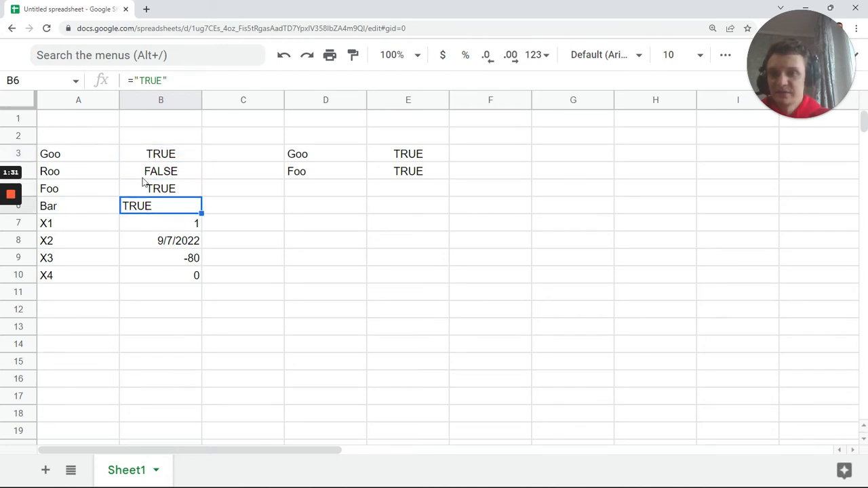
# Step: Replace the TRUE() function with the plain constant TRUE in the D3 formula's condition
pyautogui.click(319, 160)
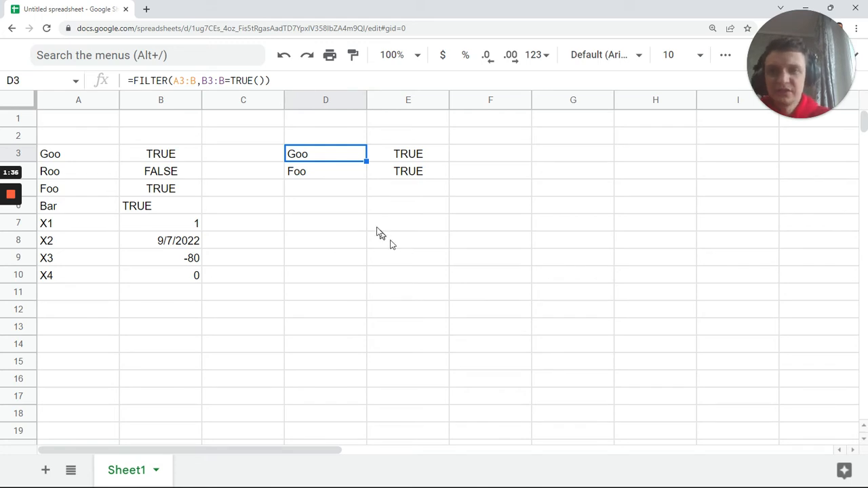
pyautogui.click(230, 81)
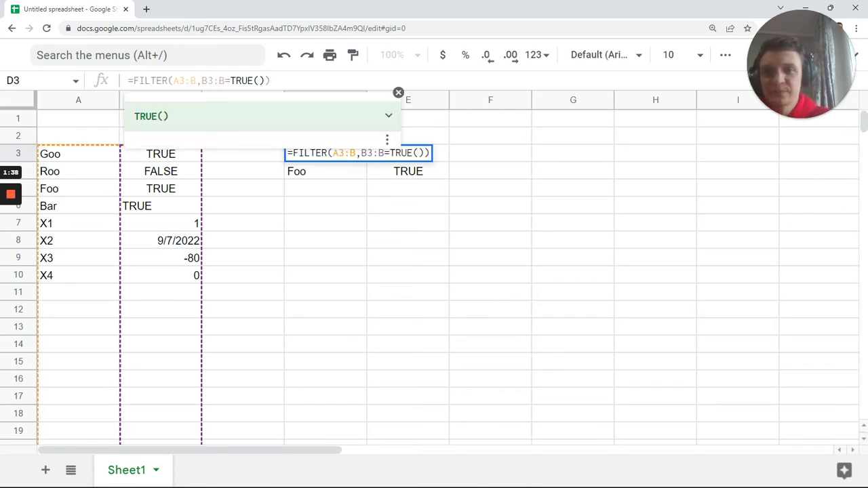
pyautogui.hotkey('shift', 'Right')
pyautogui.hotkey('shift', 'Right')
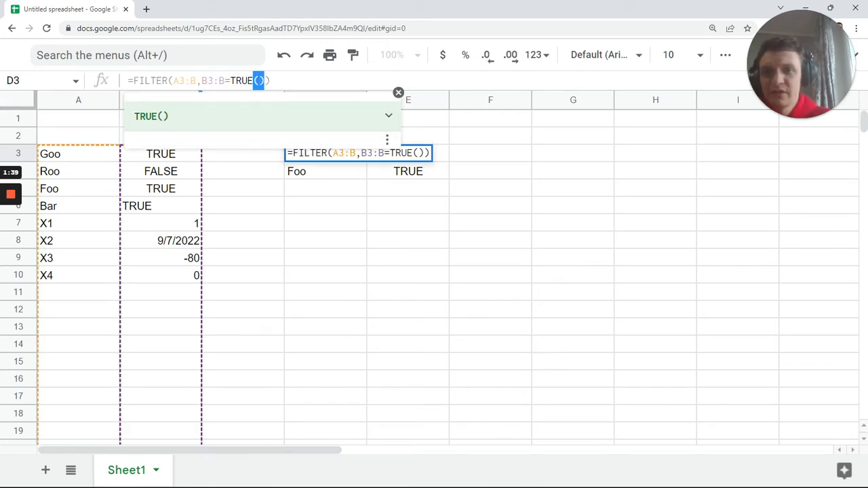
pyautogui.press('BackSpace')
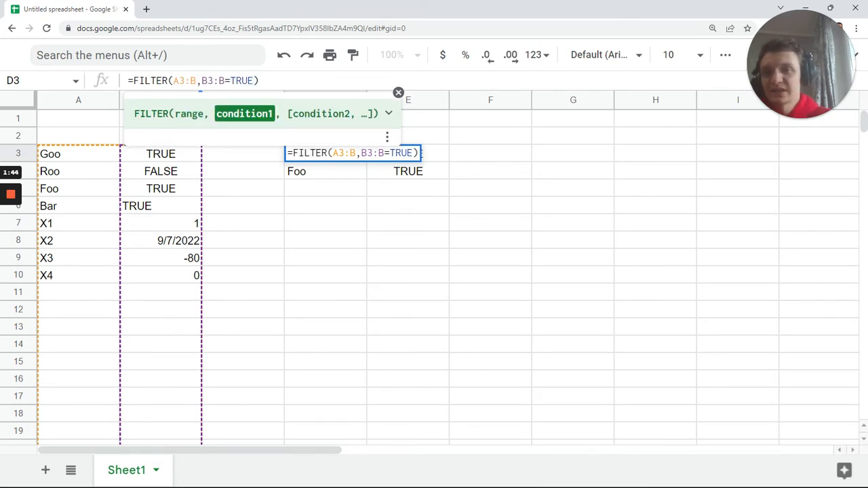
pyautogui.press('Return')
pyautogui.click(330, 156)
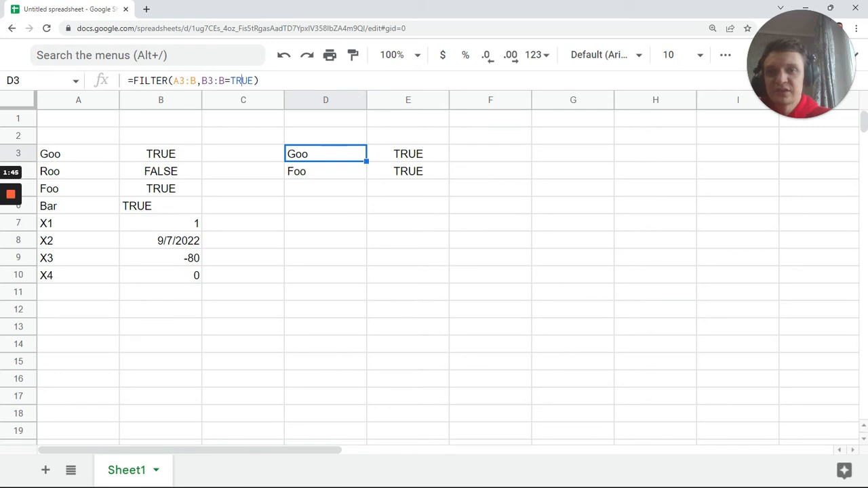
# Step: Examine the TRUE constant in the D3 formula and the values in B3:B10 it is compared against
pyautogui.doubleClick(241, 81)
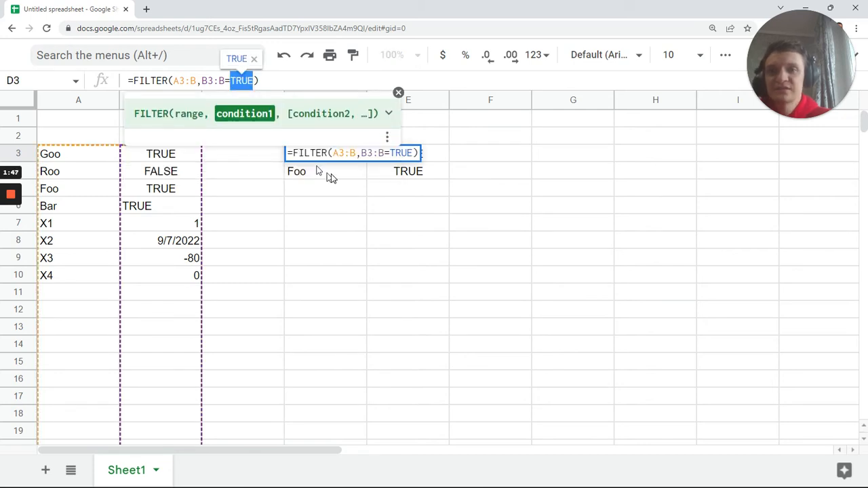
pyautogui.press('Return')
pyautogui.click(320, 157)
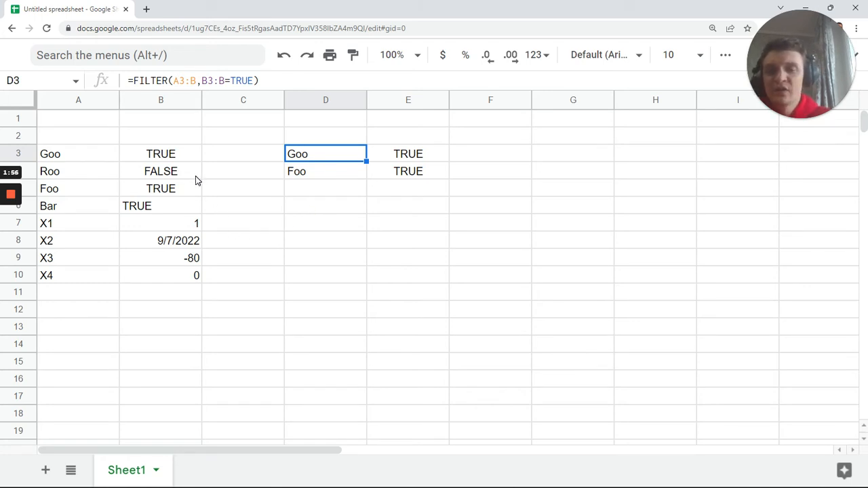
pyautogui.moveTo(169, 153); pyautogui.dragTo(158, 282)
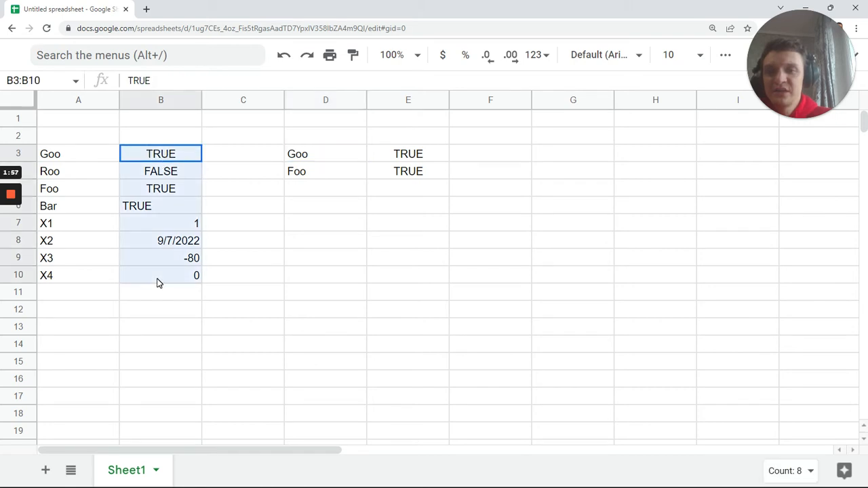
# Step: Remove the =TRUE comparison from the D3 formula so that it reads =FILTER(A3:B,B3:B)
pyautogui.click(306, 154)
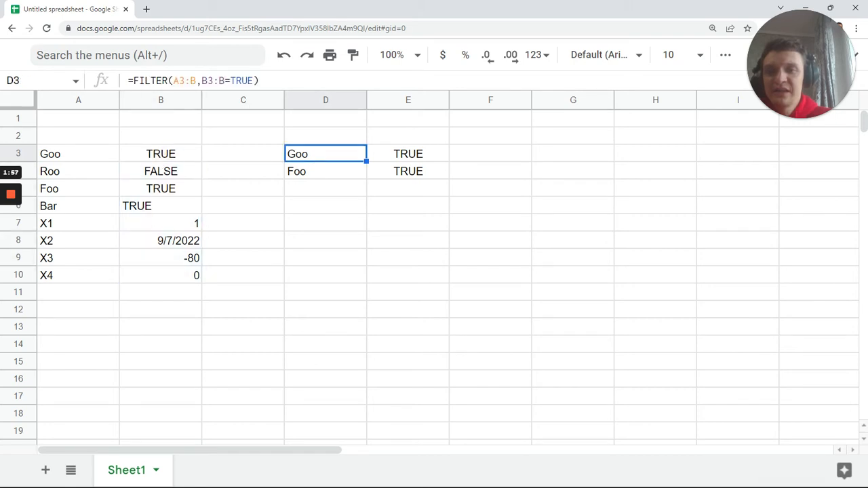
pyautogui.moveTo(253, 81); pyautogui.dragTo(225, 81)
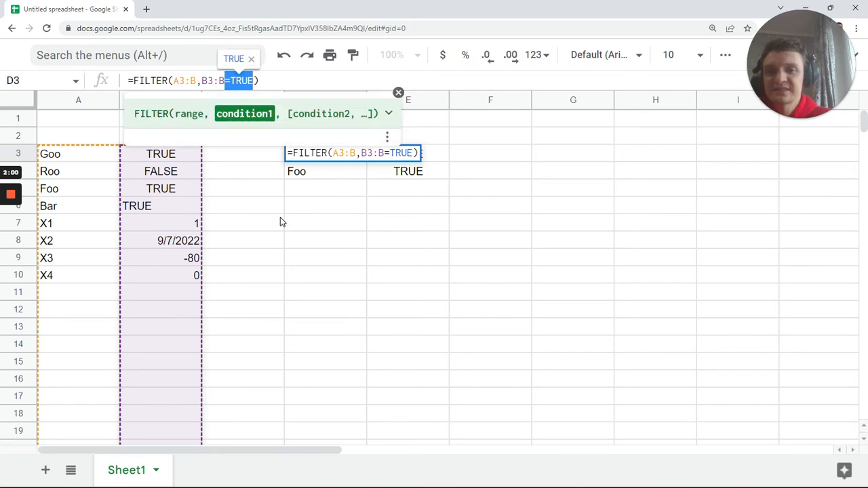
pyautogui.press('BackSpace')
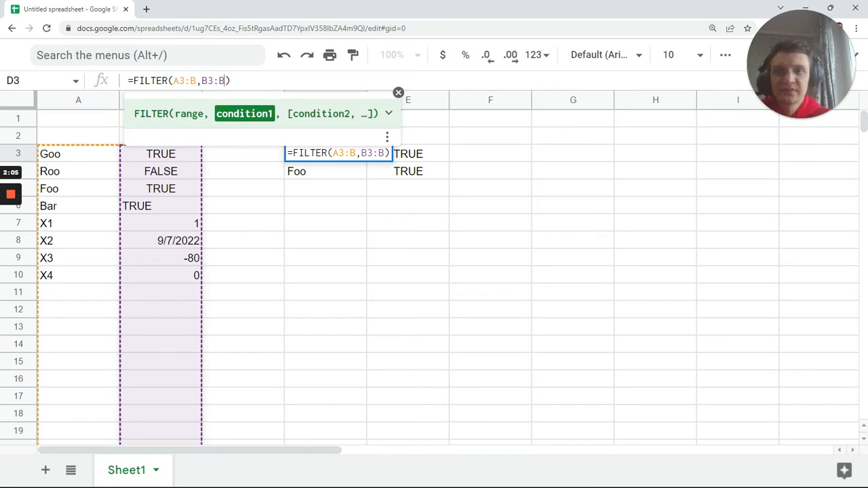
pyautogui.hotkey('shift', 'Right')
pyautogui.hotkey('shift', 'Right')
pyautogui.hotkey('shift', 'Right')
pyautogui.hotkey('shift', 'Right')
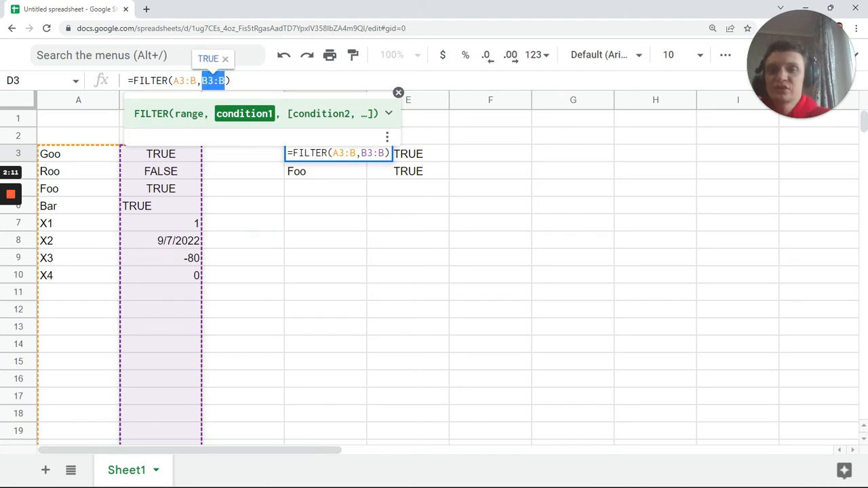
pyautogui.press('Return')
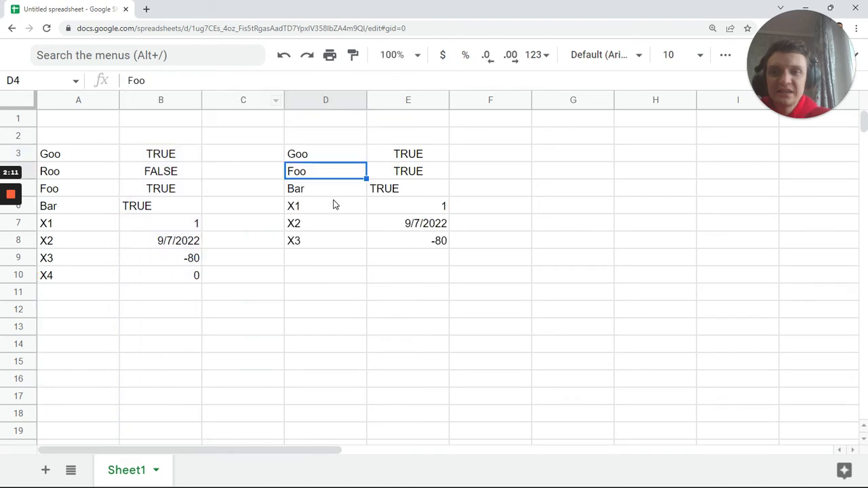
# Step: Compare the filtered values in column E with the source rows X3 and X4, and check the D3 formula
pyautogui.click(325, 159)
pyautogui.moveTo(400, 154); pyautogui.dragTo(401, 241)
pyautogui.click(182, 259)
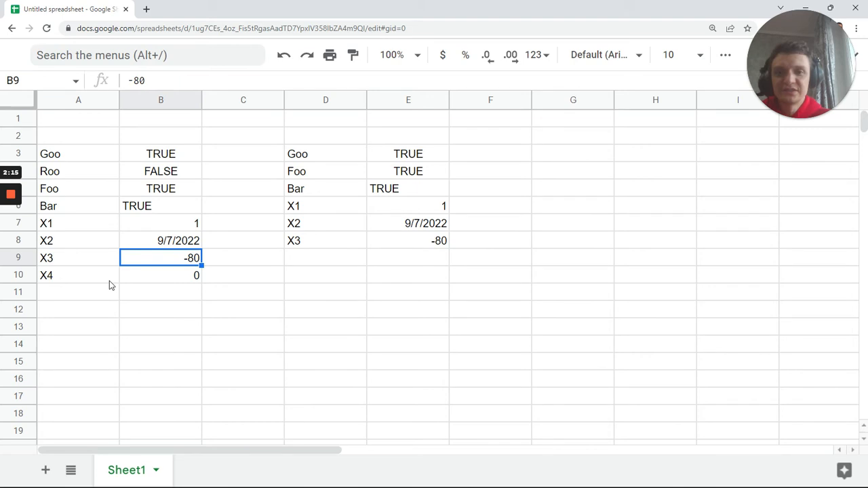
pyautogui.click(87, 274)
pyautogui.keyDown('shift'); pyautogui.click(175, 283); pyautogui.keyUp('shift')
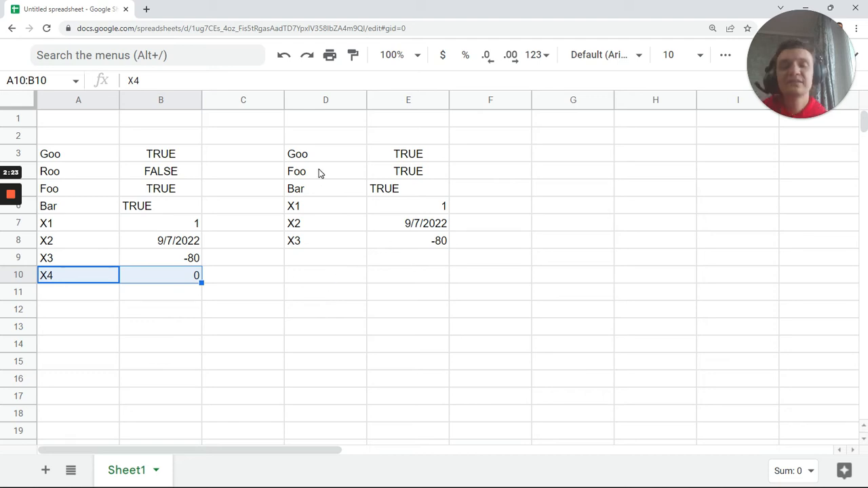
pyautogui.click(321, 155)
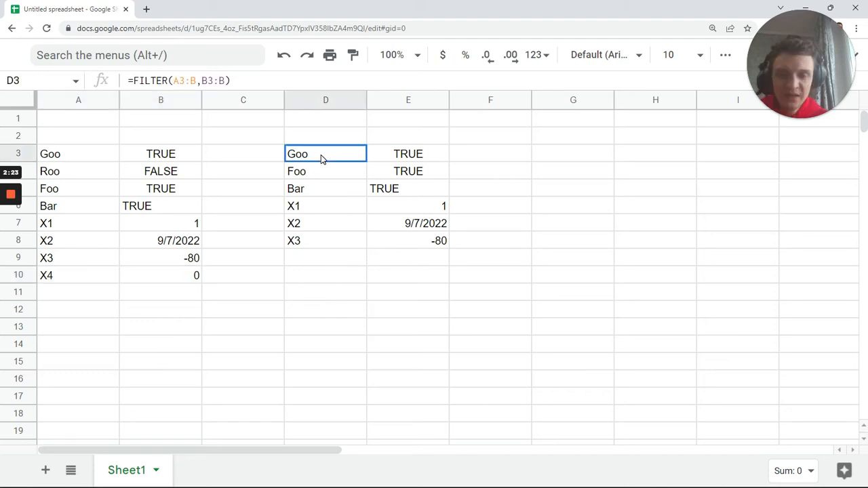
# Step: Replace the value in B3, beside Goo, with the formula =whatthefoxsay()
pyautogui.click(229, 81)
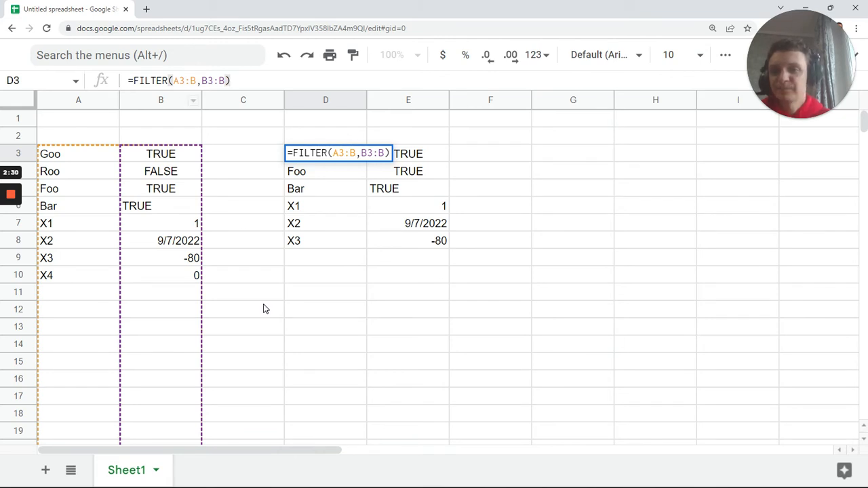
pyautogui.press('Tab')
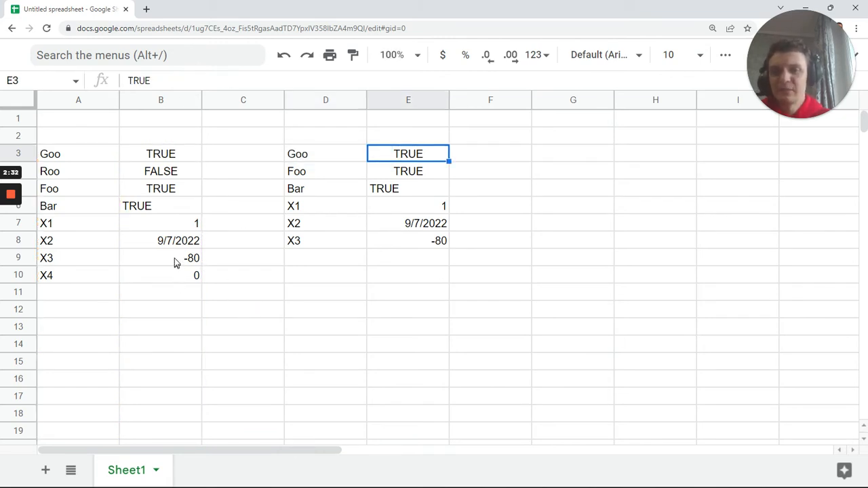
pyautogui.click(175, 160)
pyautogui.write('=')
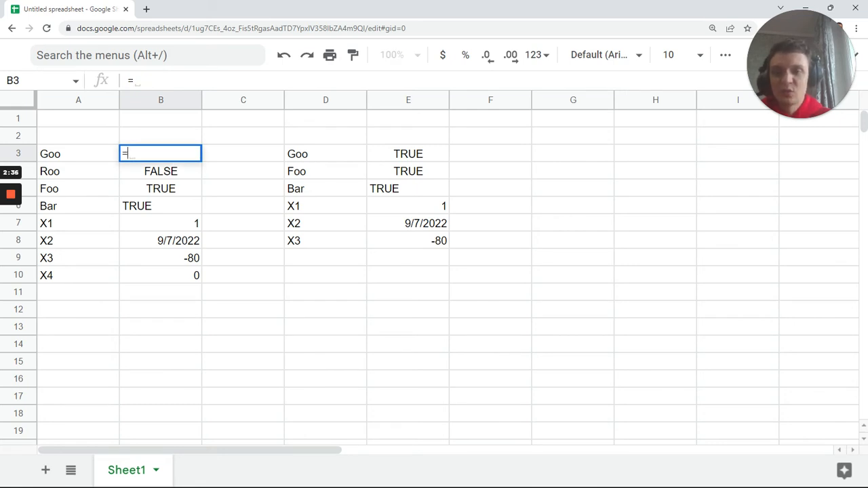
pyautogui.write('wha')
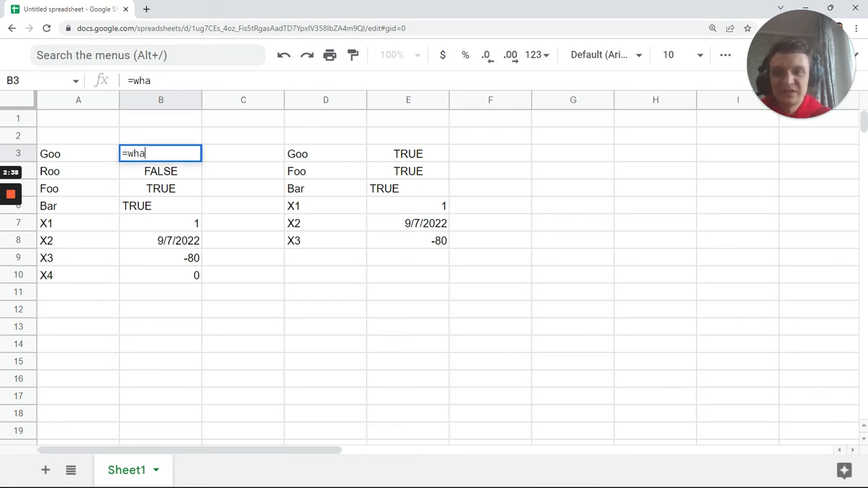
pyautogui.write('t')
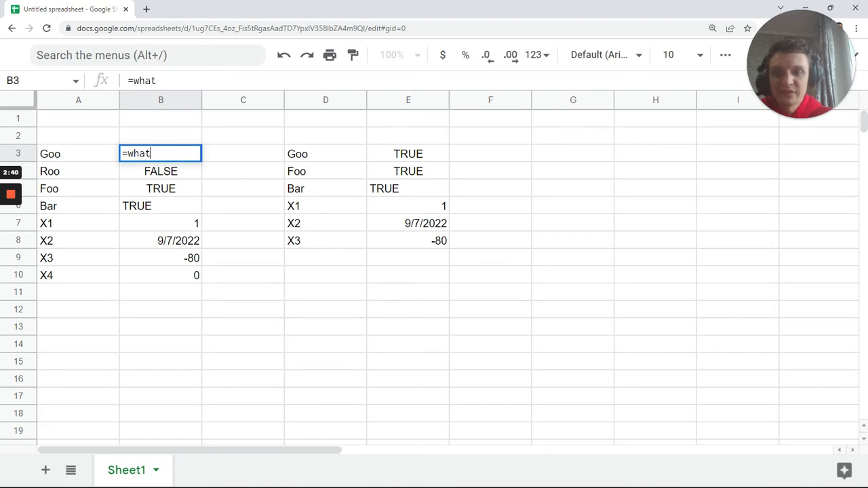
pyautogui.write('thefox')
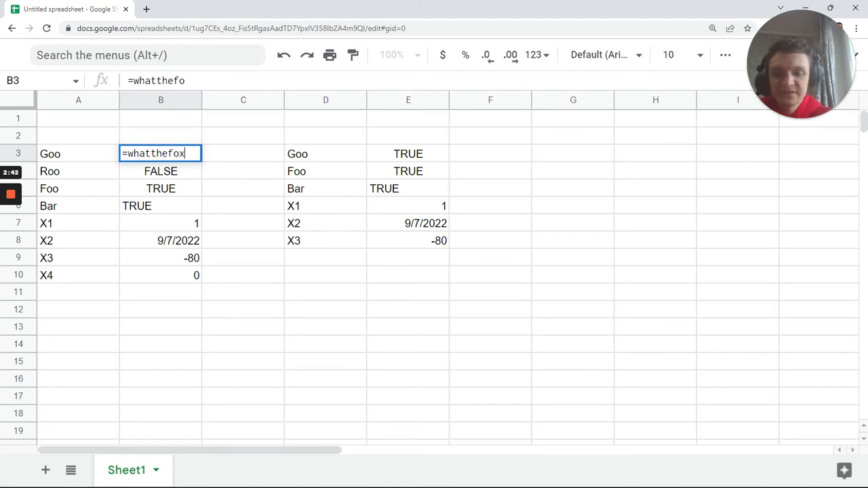
pyautogui.write('say()')
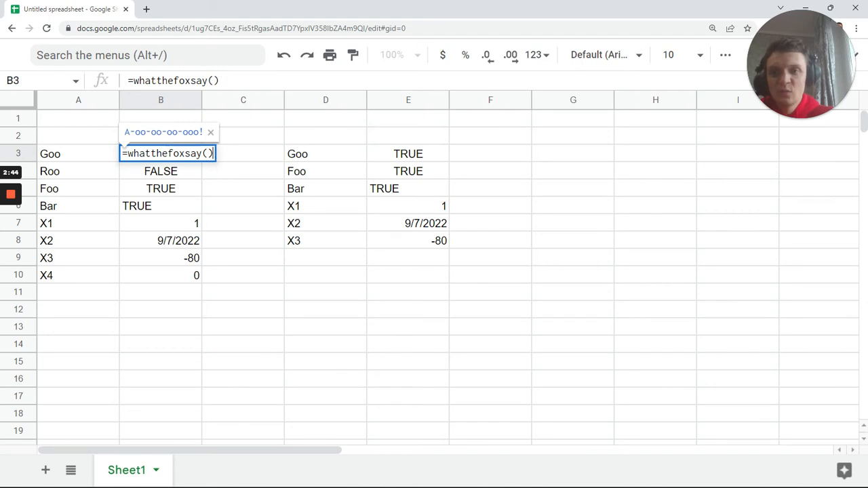
pyautogui.press('Return')
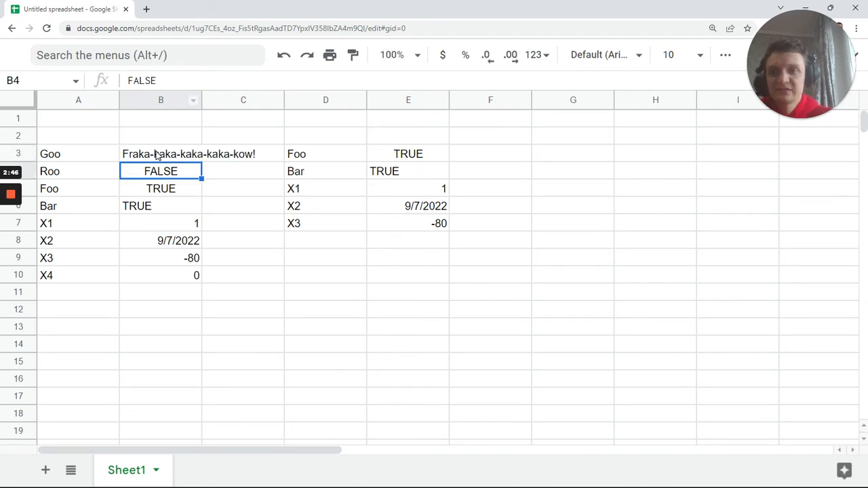
# Step: Wrap the B3 formula in LEN so that it reads =len(whatthefoxsay())
pyautogui.click(160, 154)
pyautogui.moveTo(220, 81); pyautogui.dragTo(133, 80)
pyautogui.hotkey('ctrl', 'c')
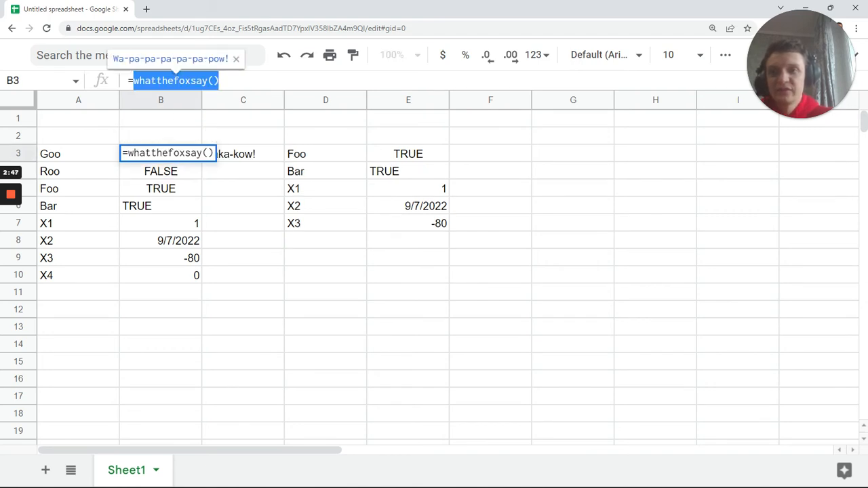
pyautogui.press('BackSpace')
pyautogui.write('l')
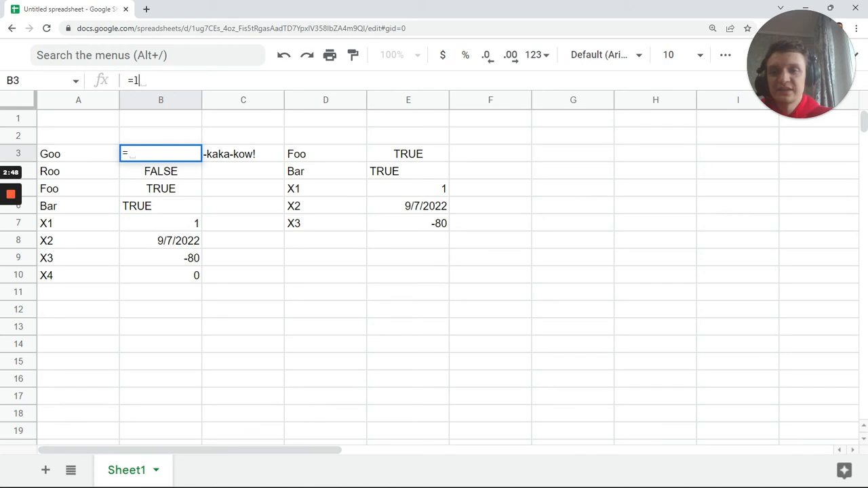
pyautogui.write('en(')
pyautogui.hotkey('ctrl', 'v')
pyautogui.write(')')
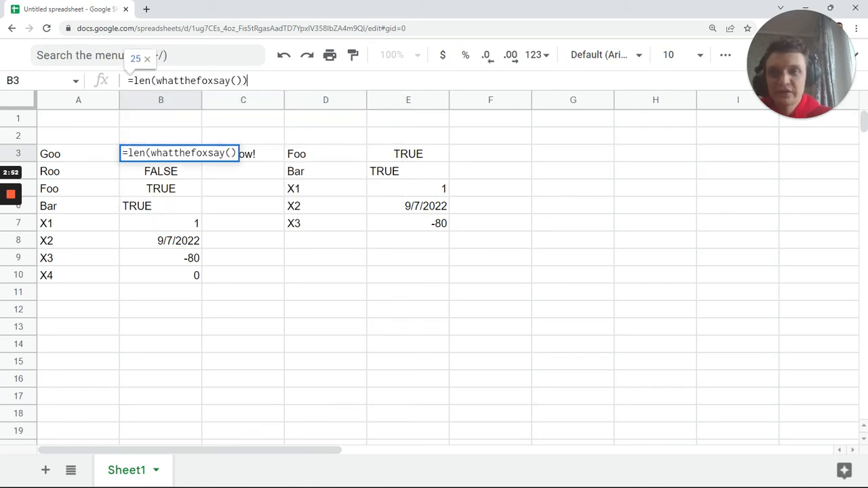
pyautogui.press('Return')
# Step: Fill the LEN formula from B3 down to B6 and copy it into B8
pyautogui.moveTo(164, 161); pyautogui.dragTo(171, 215)
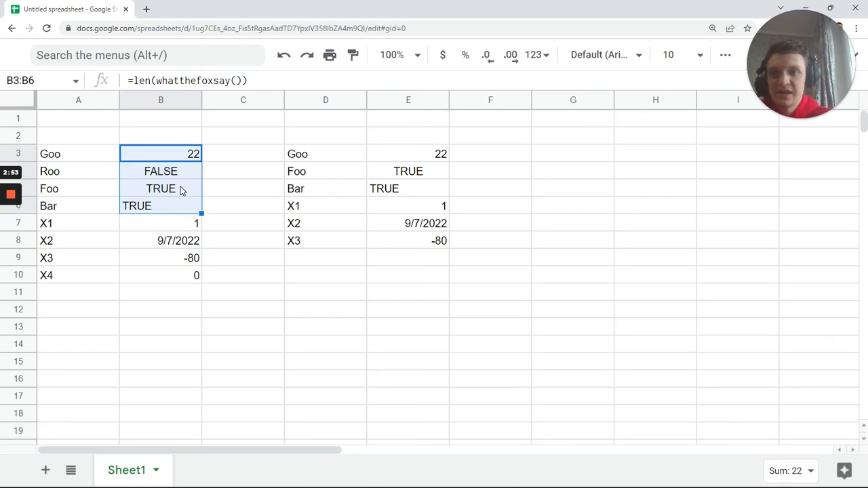
pyautogui.hotkey('ctrl', 'd')
pyautogui.click(182, 176)
pyautogui.hotkey('ctrl', 'c')
pyautogui.click(169, 240)
pyautogui.hotkey('ctrl', 'v')
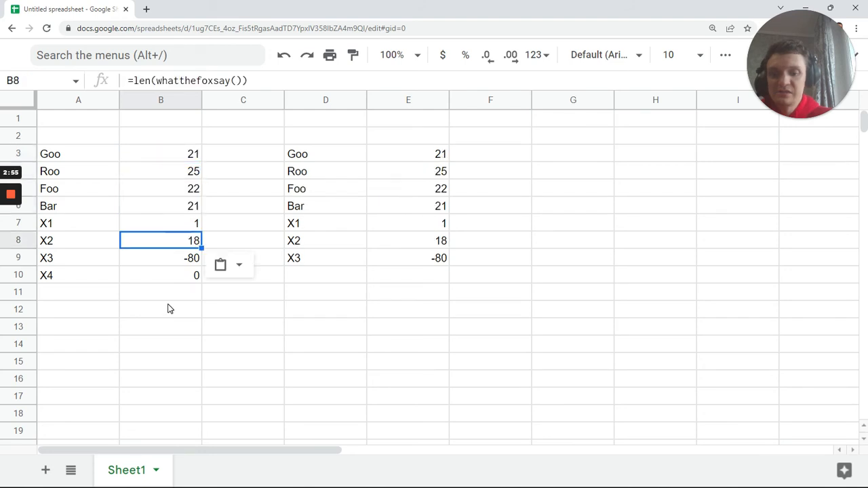
pyautogui.click(171, 309)
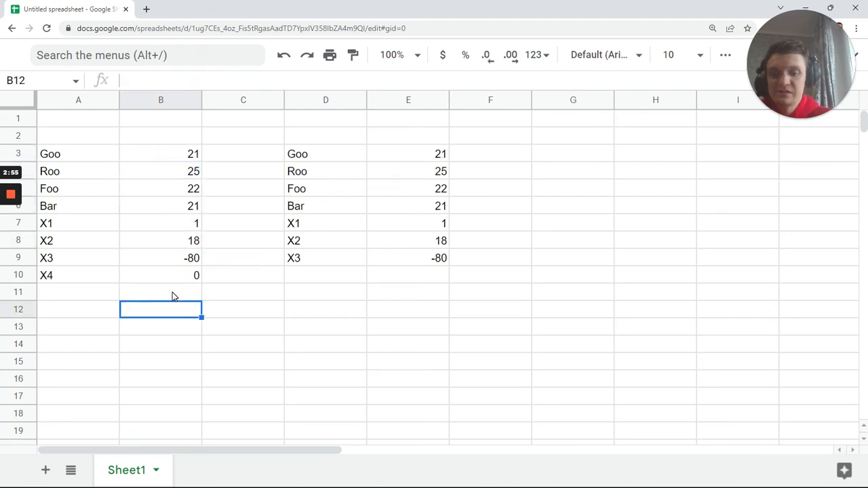
# Step: Examine the FILTER condition in D3 against the source values of rows X3 and X4
pyautogui.click(309, 153)
pyautogui.press('F2')
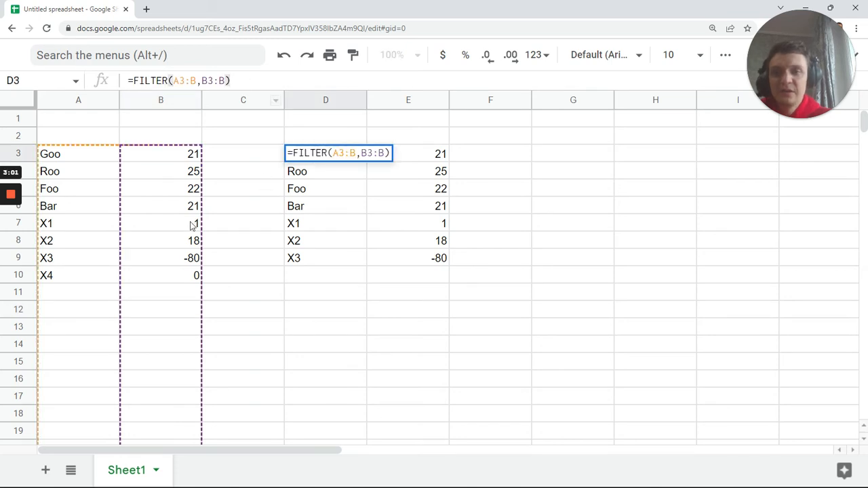
pyautogui.press('Tab')
pyautogui.moveTo(47, 258); pyautogui.dragTo(170, 266)
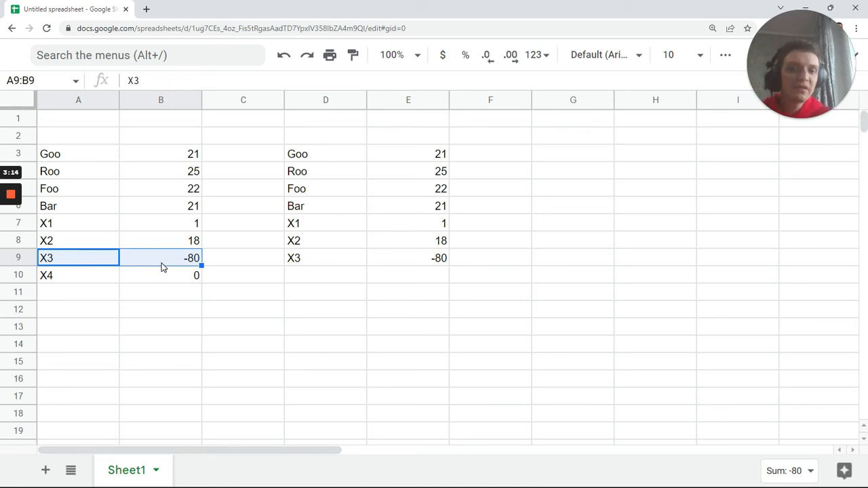
pyautogui.click(171, 278)
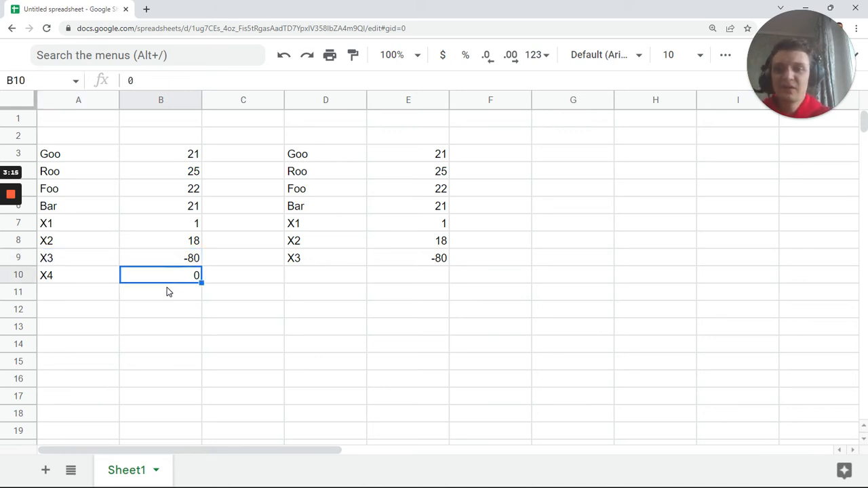
pyautogui.click(331, 157)
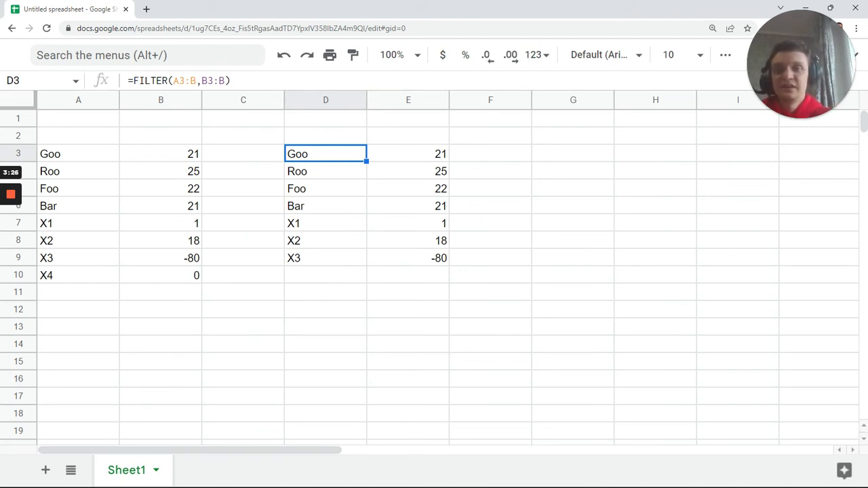
pyautogui.press('Return')
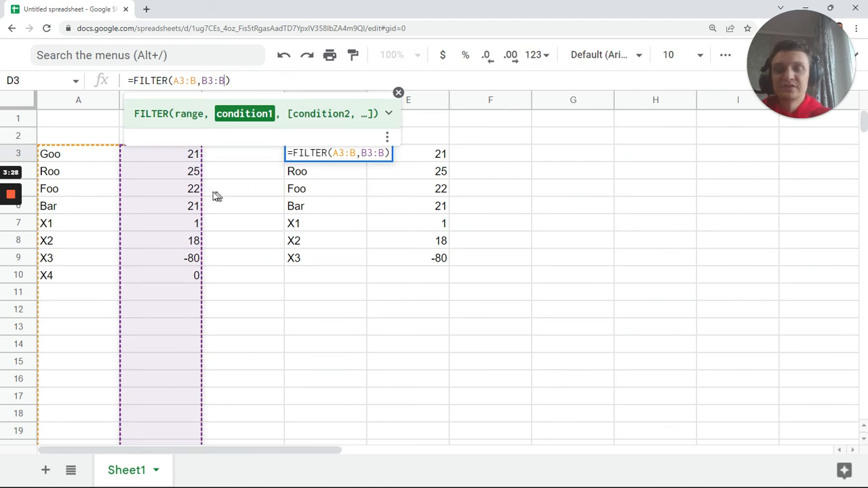
pyautogui.press('Tab')
# Step: Undo the copying of the LEN formula into B8 and the fill down to B6
pyautogui.click(190, 159)
pyautogui.hotkey('ctrl', 'z')
pyautogui.hotkey('ctrl', 'z')
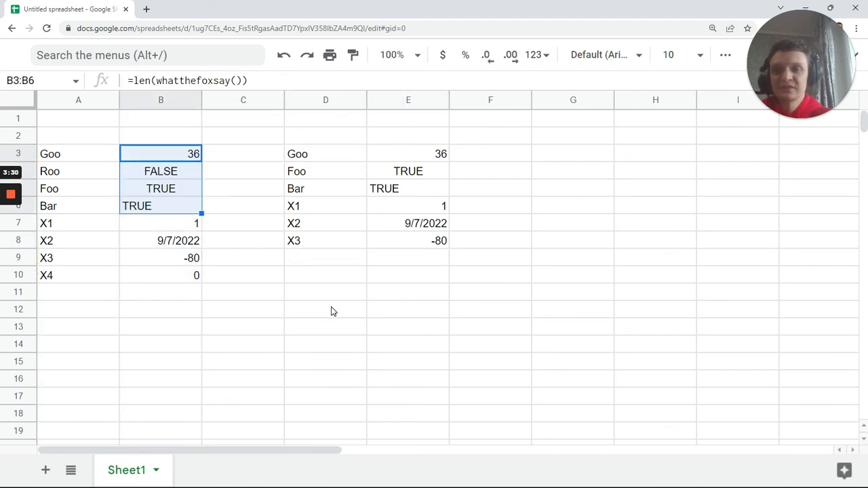
pyautogui.click(308, 57)
pyautogui.click(278, 259)
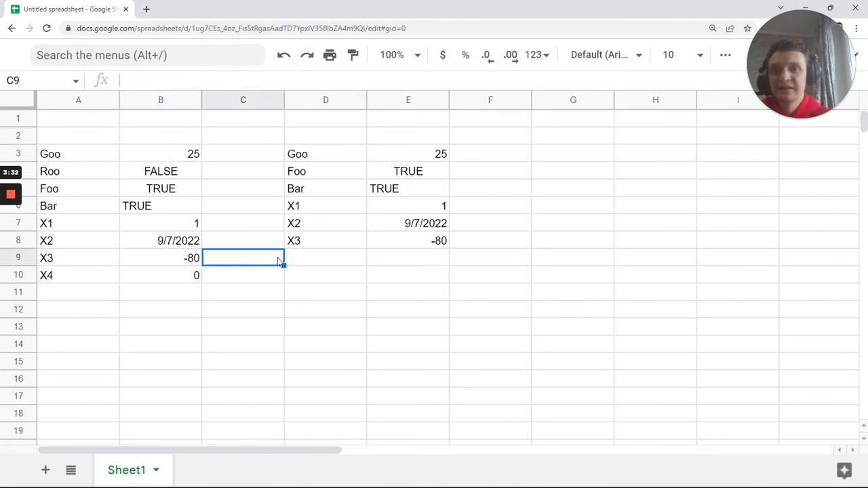
# Step: Add an explicit comparison to the D3 condition so that the formula reads =FILTER(A3:B,B3:B=true)
pyautogui.click(335, 160)
pyautogui.click(230, 81)
pyautogui.write('=tr')
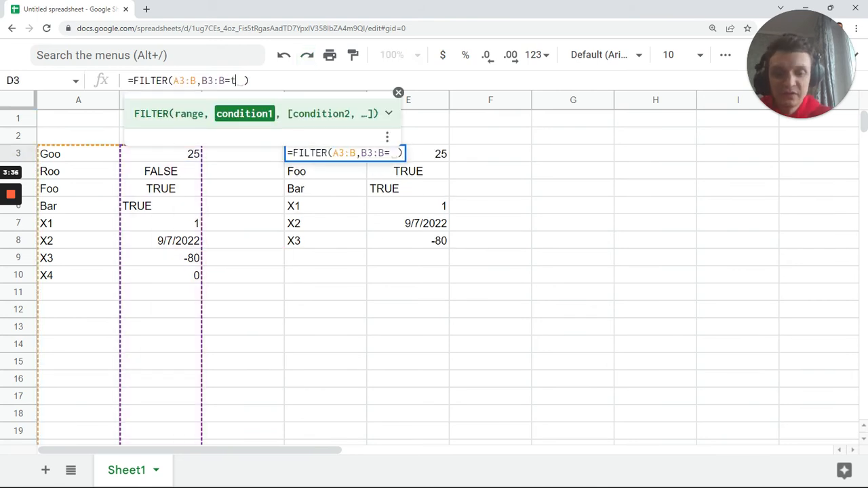
pyautogui.write('ue')
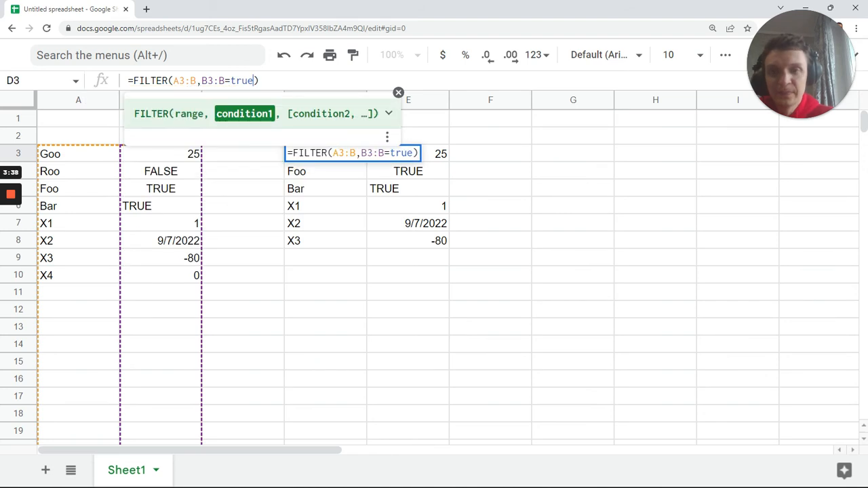
pyautogui.press('Return')
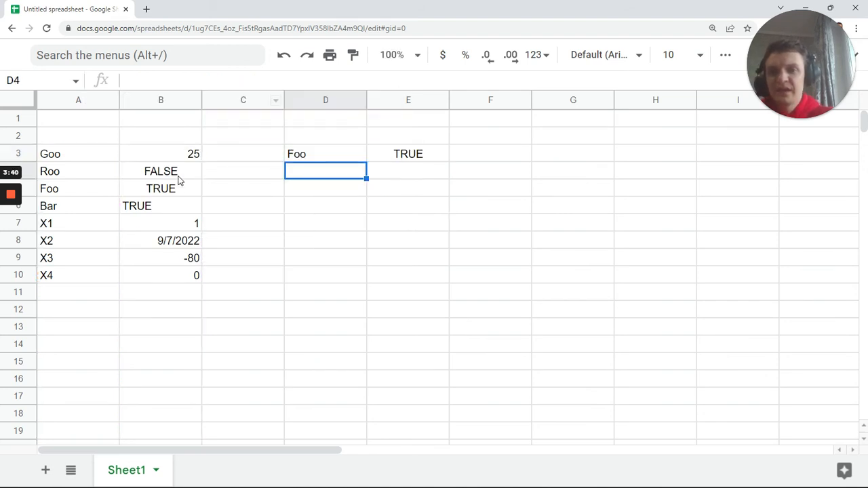
# Step: Copy the boolean TRUE from E3 into B3, replacing the LEN formula
pyautogui.click(420, 159)
pyautogui.hotkey('ctrl', 'c')
pyautogui.click(192, 159)
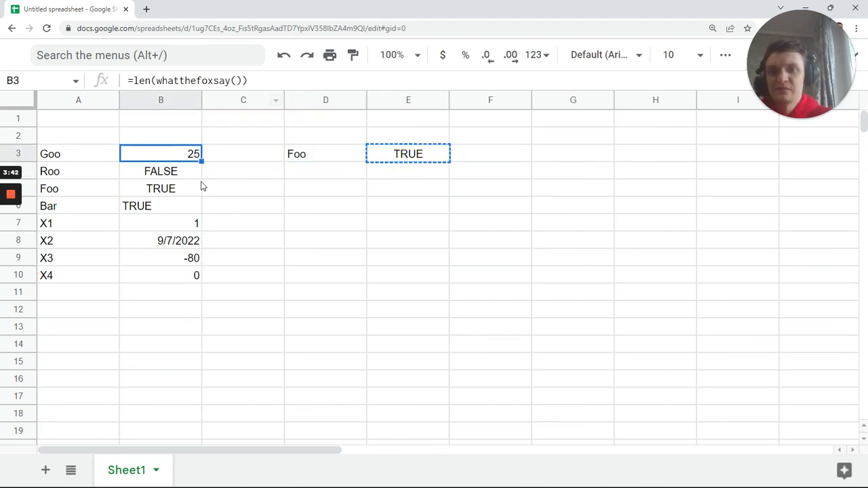
pyautogui.hotkey('ctrl', 'v')
pyautogui.click(316, 265)
# Step: Remove the =true comparison from the D3 formula so that it reads =FILTER(A3:B,B3:B)
pyautogui.click(327, 156)
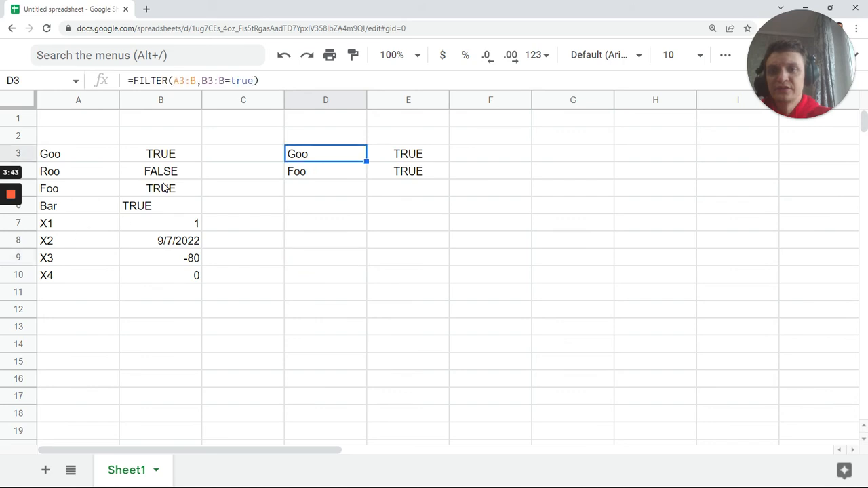
pyautogui.click(148, 210)
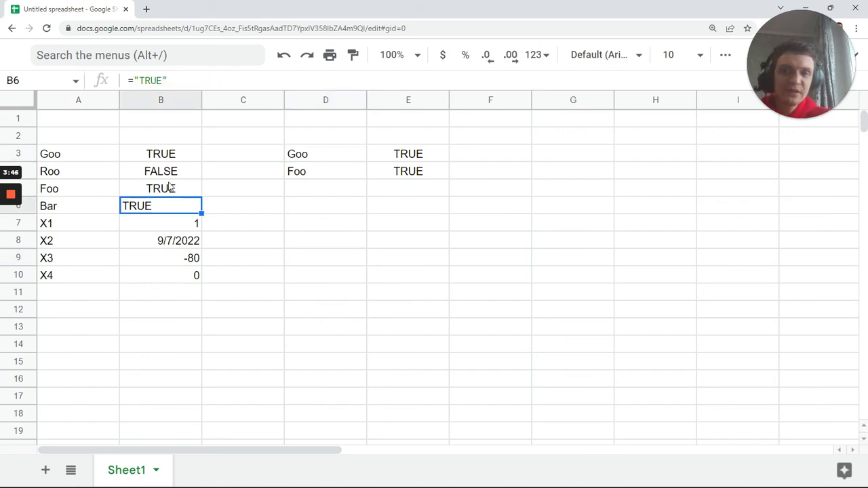
pyautogui.click(171, 159)
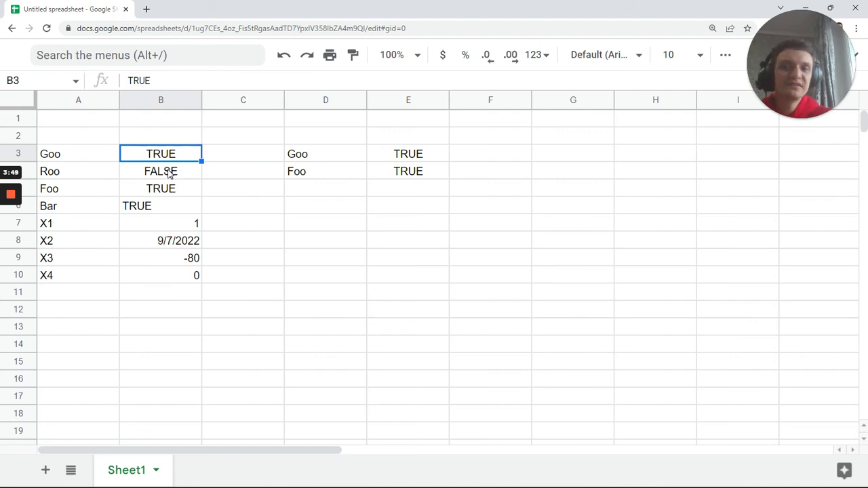
pyautogui.click(173, 176)
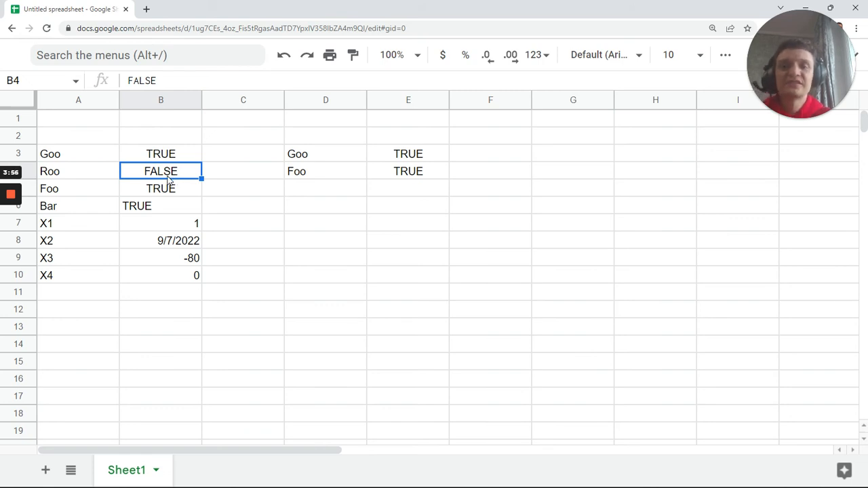
pyautogui.click(319, 156)
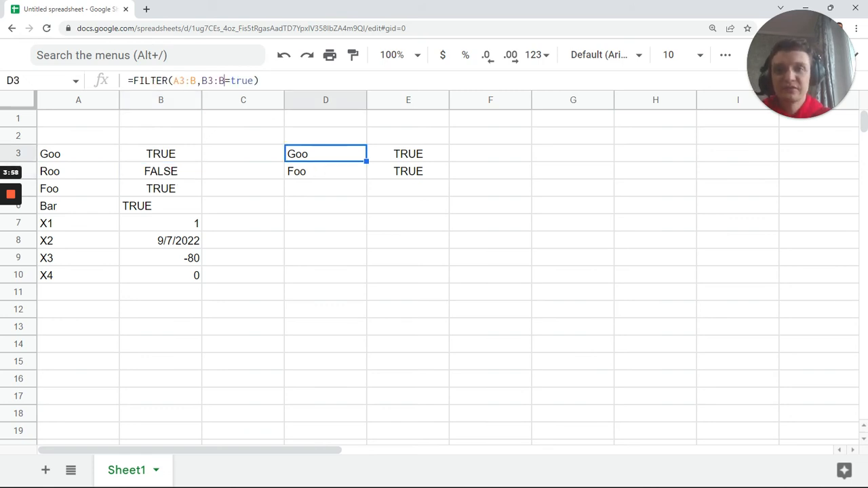
pyautogui.moveTo(224, 81); pyautogui.dragTo(253, 81)
pyautogui.press('BackSpace')
pyautogui.press('Return')
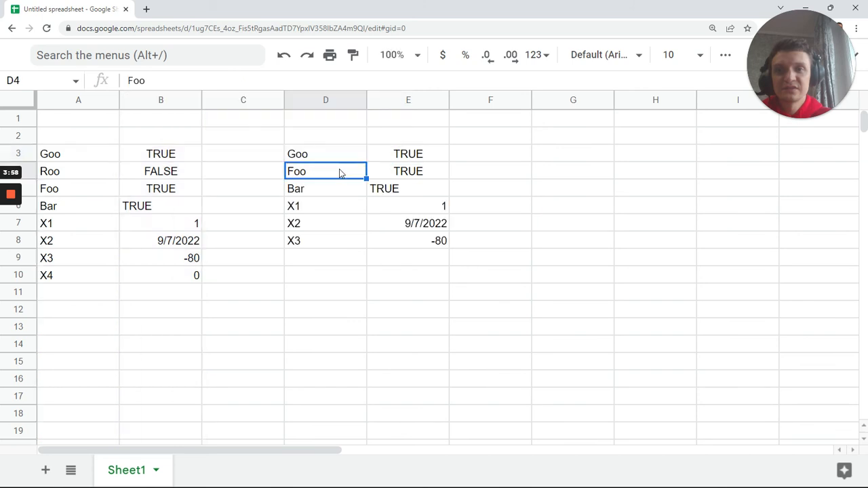
# Step: Set the X2 value in B8 to 0 and format the cell as a date
pyautogui.click(333, 161)
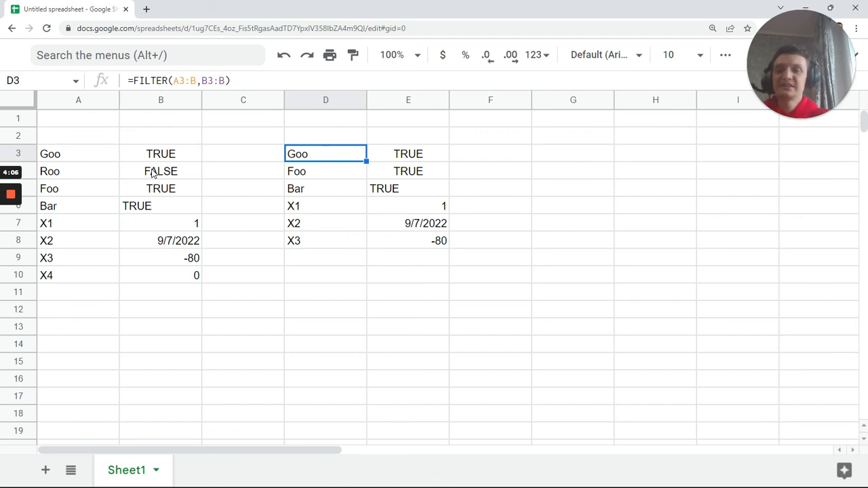
pyautogui.click(150, 209)
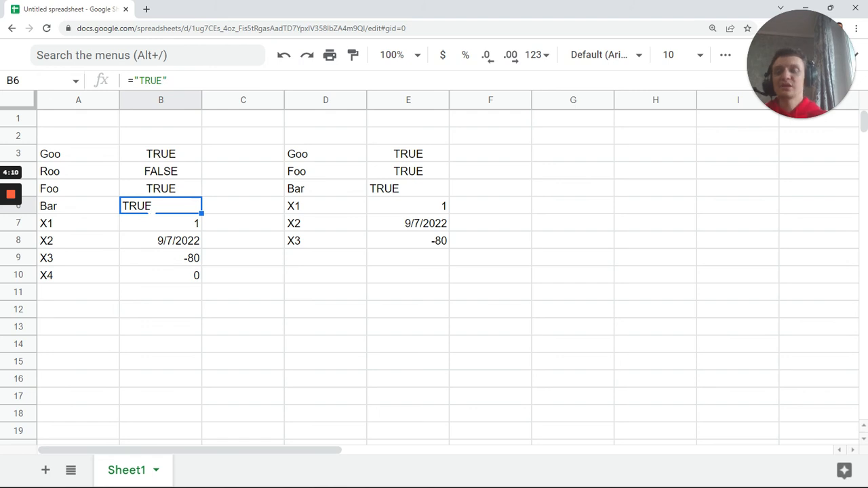
pyautogui.click(176, 247)
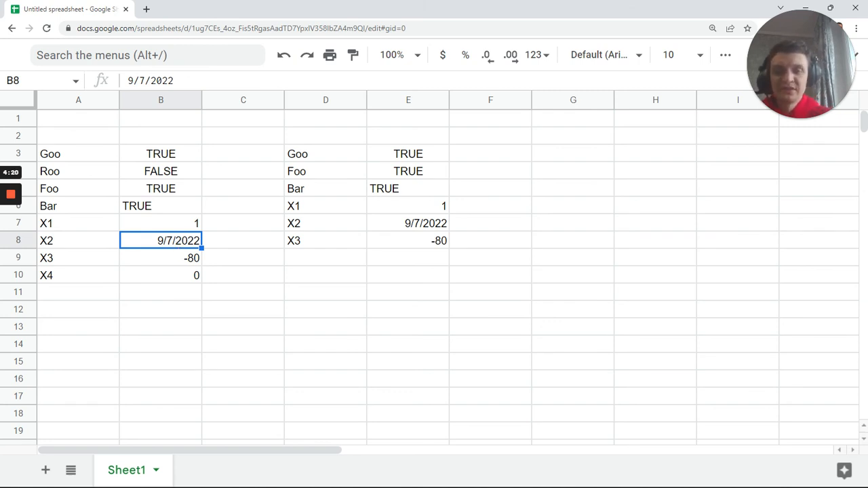
pyautogui.write('0')
pyautogui.press('Return')
pyautogui.click(166, 247)
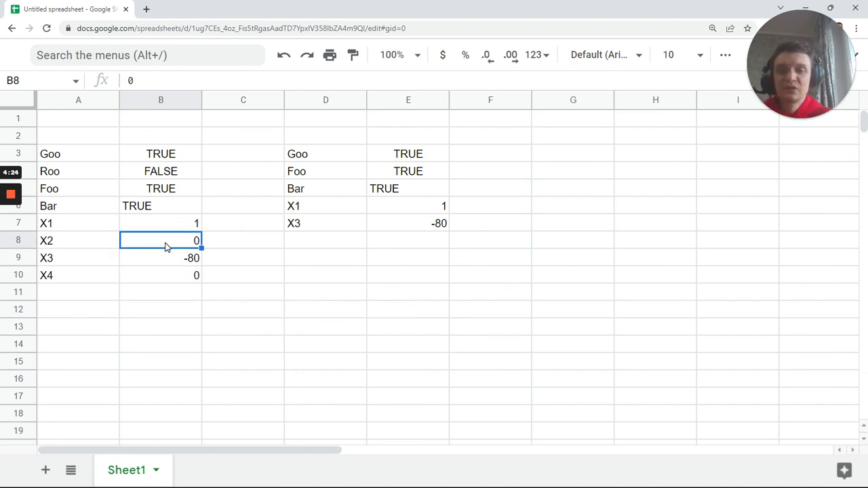
pyautogui.hotkey('ctrl', 'shift', '3')
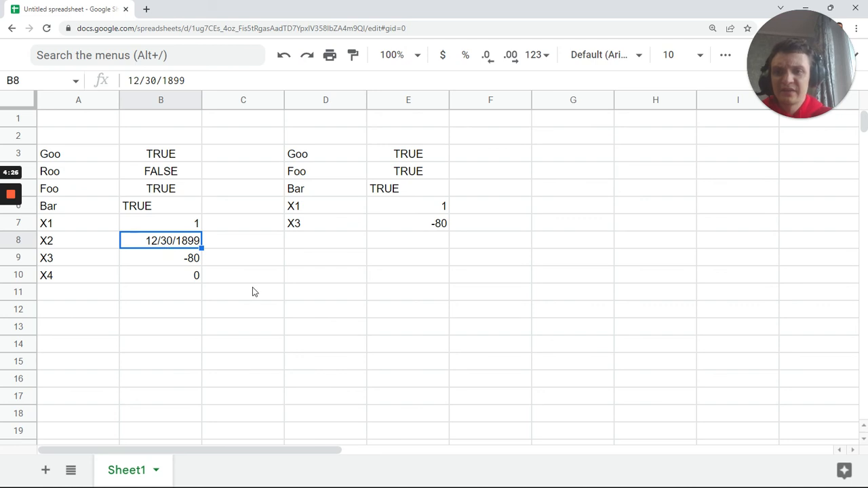
# Step: Check the date in B8 against the FILTER formula in D3 and its filtered rows
pyautogui.click(252, 291)
pyautogui.click(167, 246)
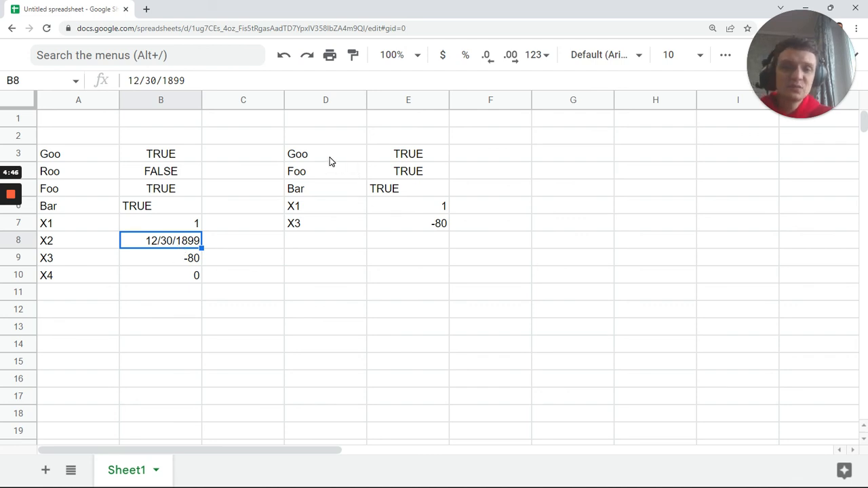
pyautogui.click(330, 161)
pyautogui.click(173, 247)
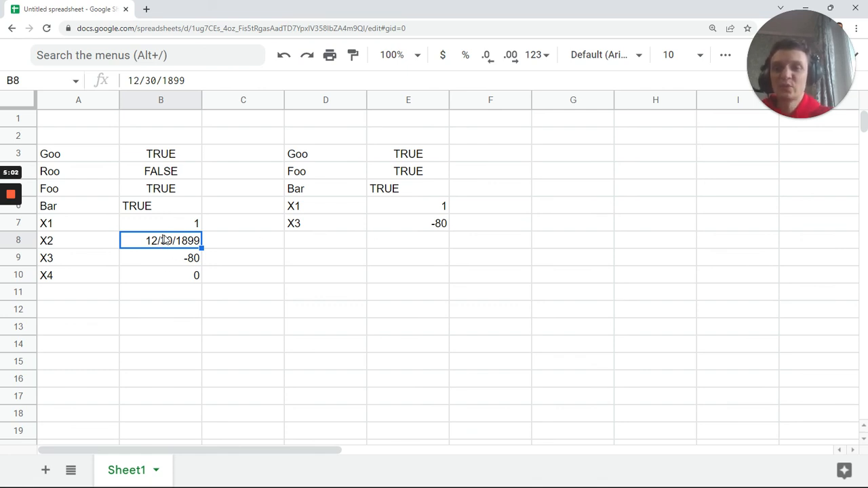
pyautogui.click(305, 158)
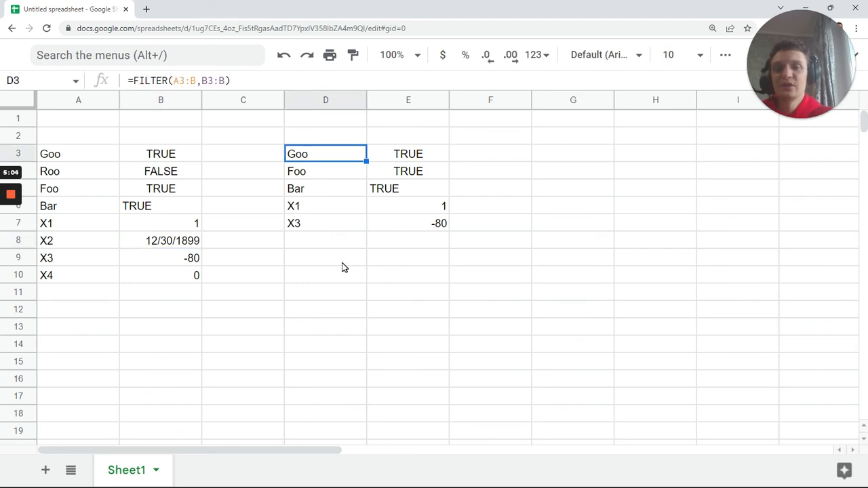